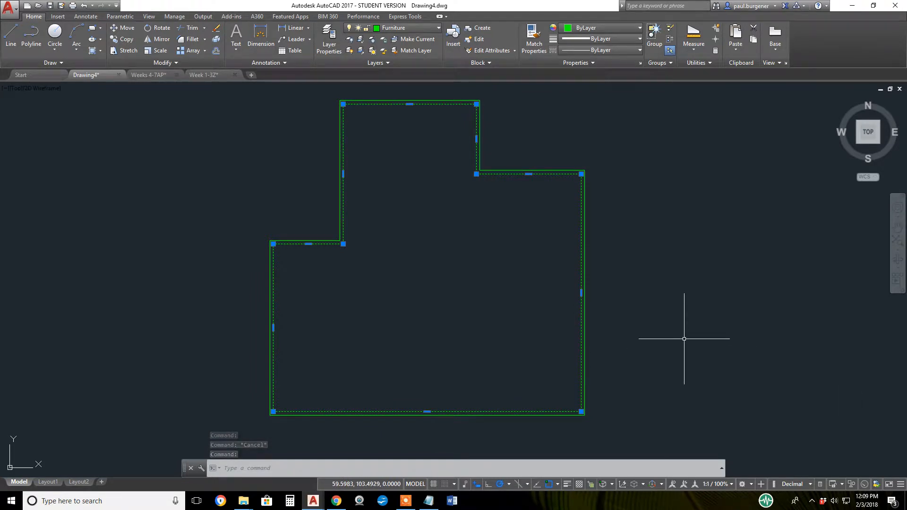
Step: Explode the inner and outer floor plan outlines into individual lines
key(Escape)
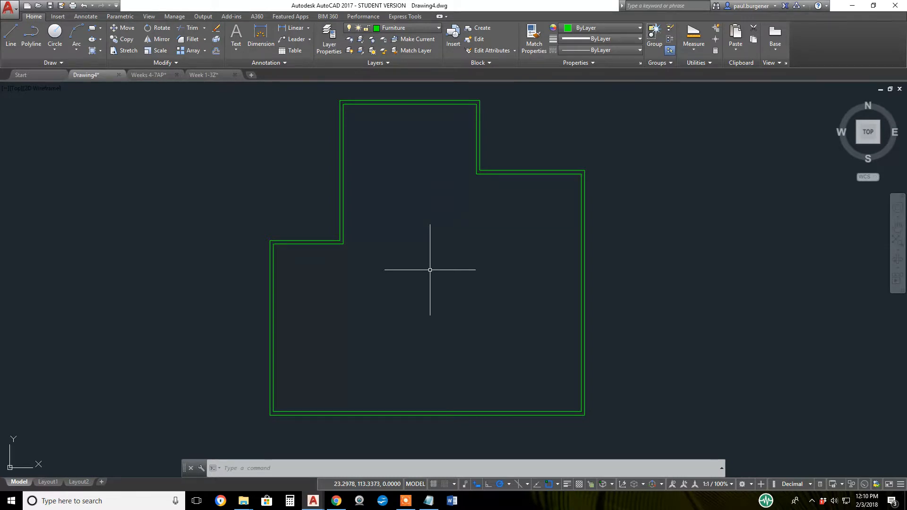
click(217, 39)
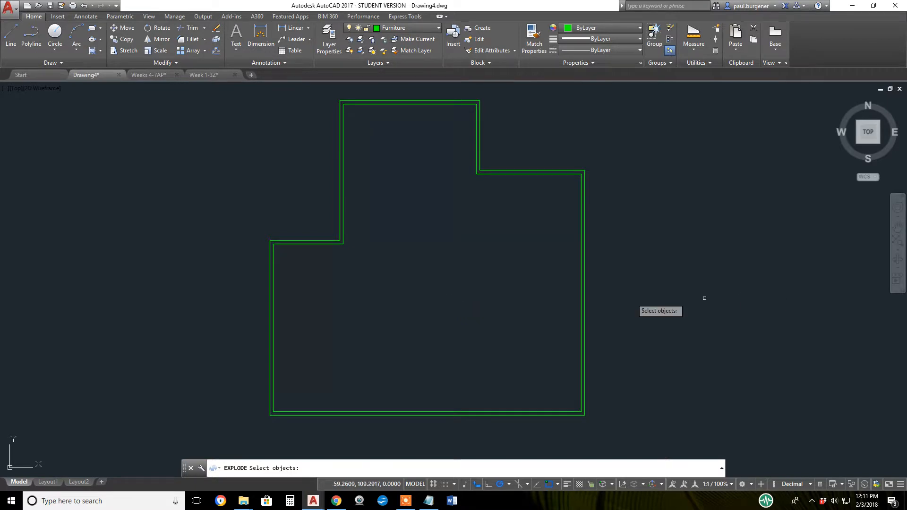
click(618, 298)
click(519, 246)
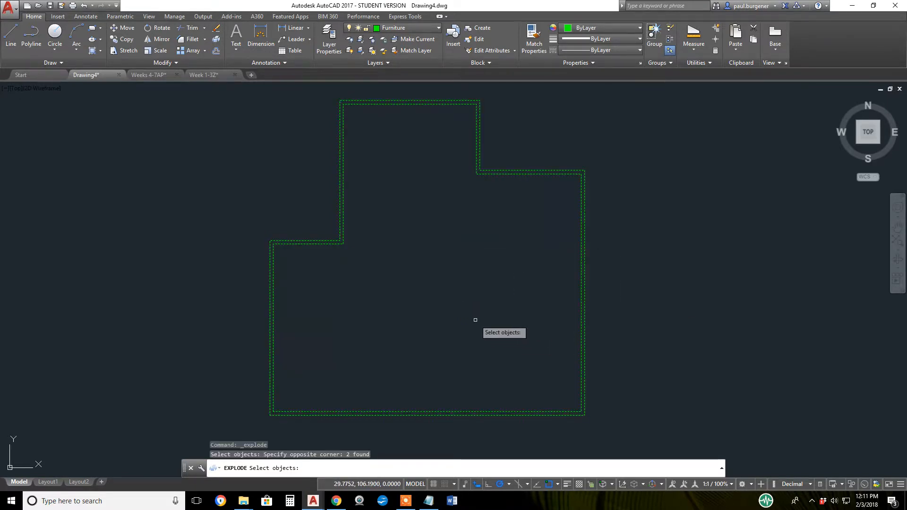
key(Return)
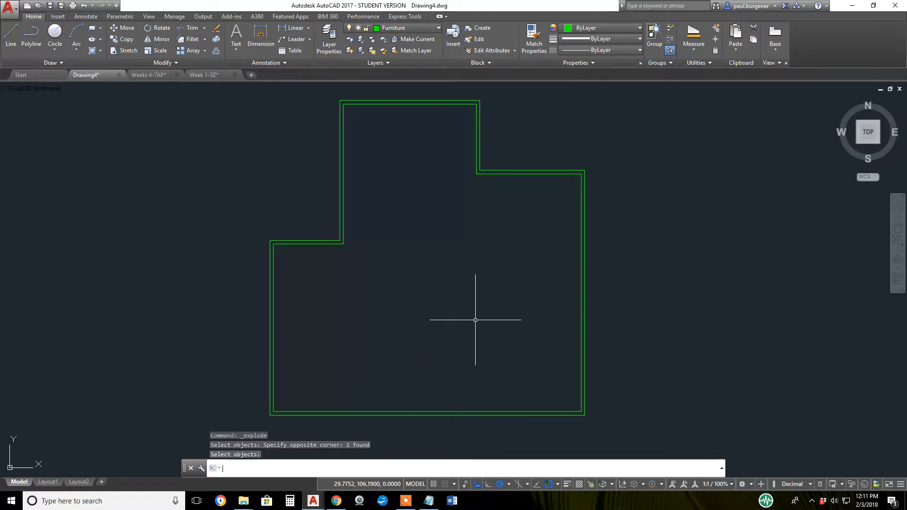
Step: Check individual inner wall segments along the upper part of the floor plan to see whether they are separate lines
click(566, 174)
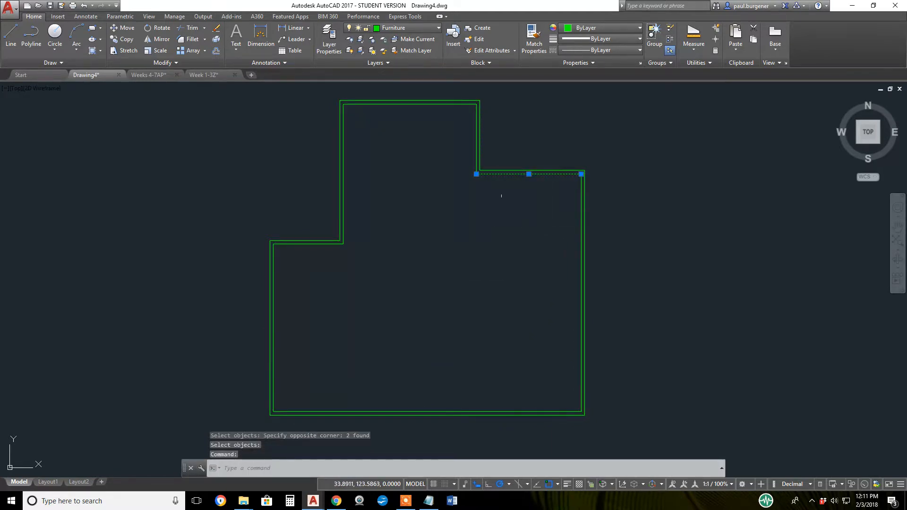
key(Escape)
click(476, 149)
key(Escape)
click(344, 176)
key(Escape)
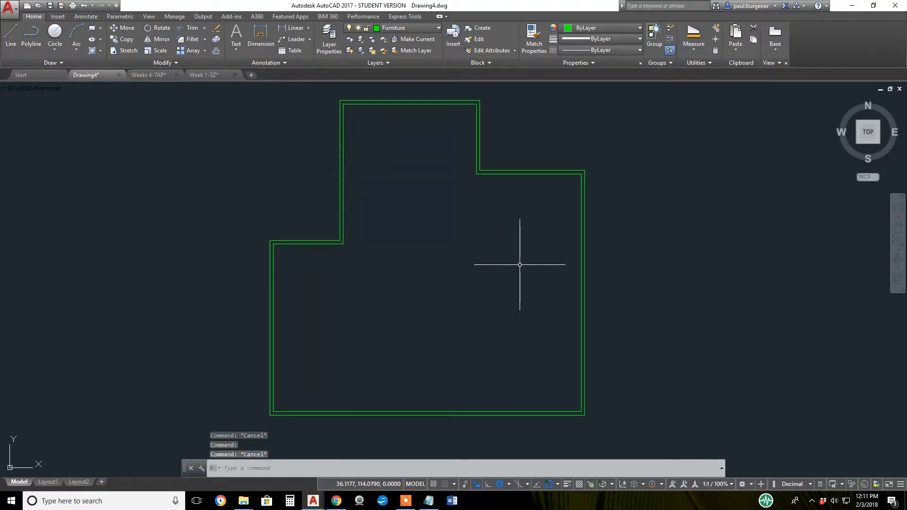
Step: Draw an L-shaped polyline from above the upper-right wall down into the plan and out past the right wall
click(27, 37)
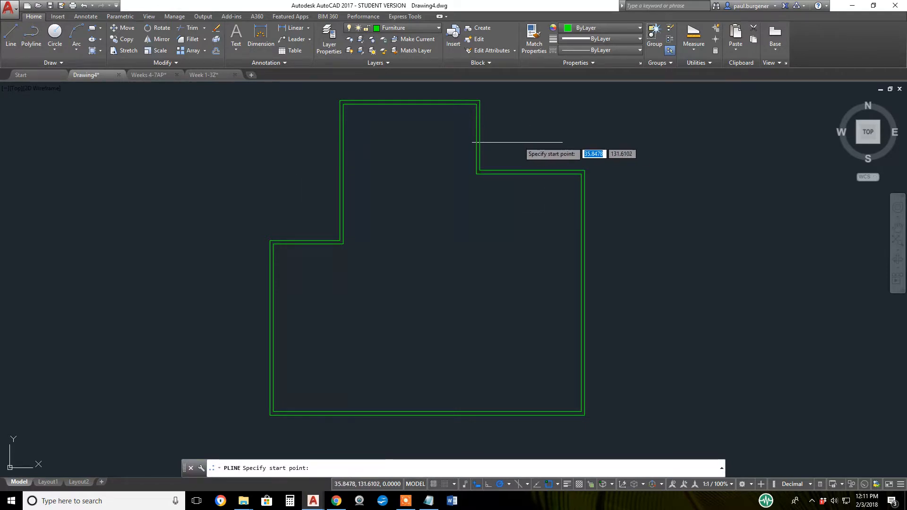
click(512, 148)
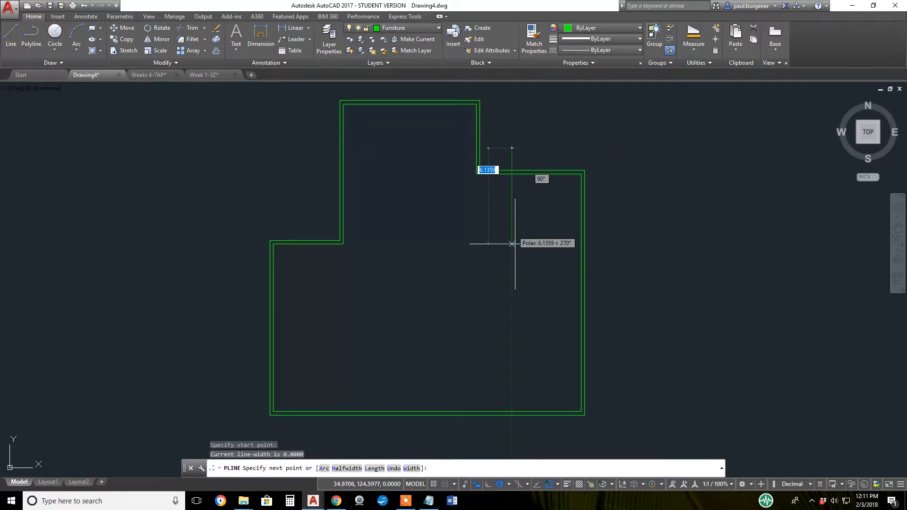
click(511, 286)
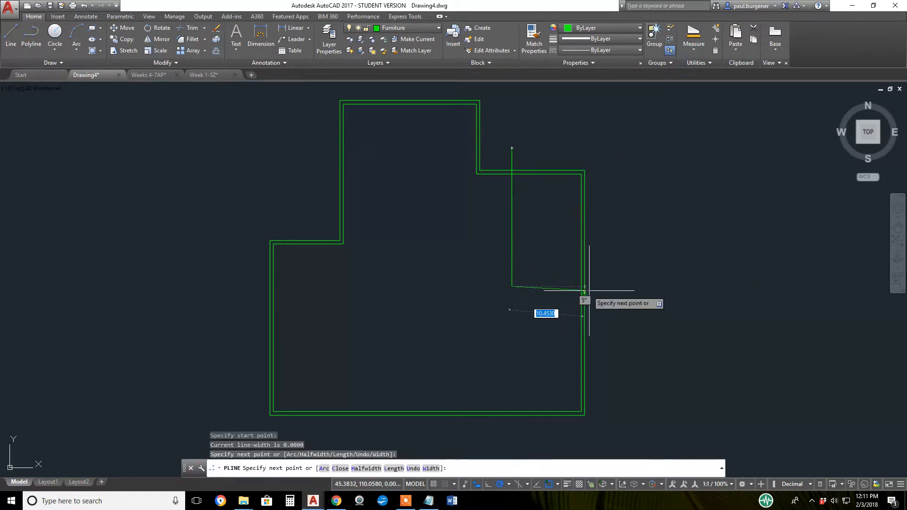
click(629, 285)
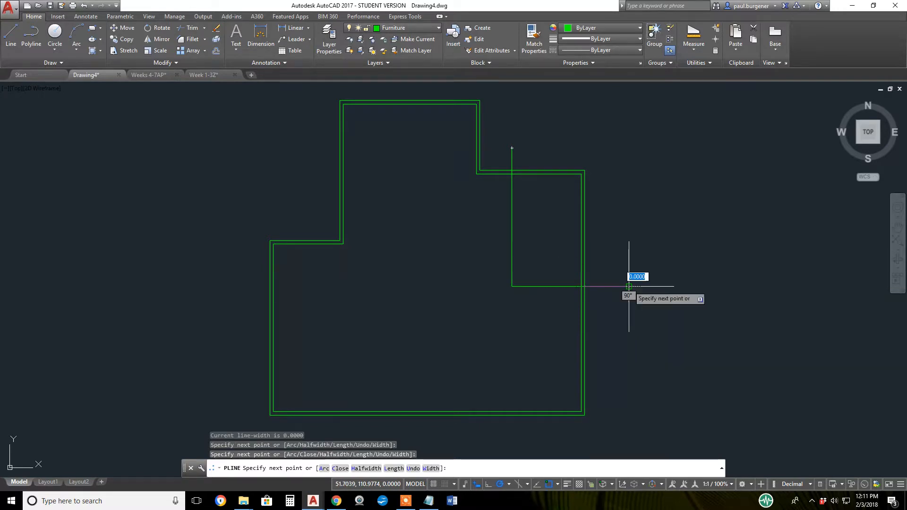
key(Return)
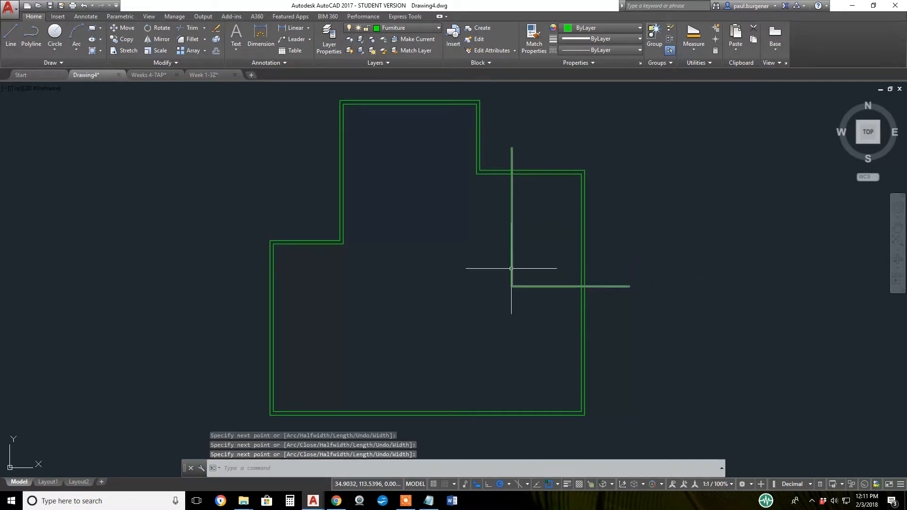
Step: Offset the L-shaped polyline by 0.5 toward the upper-right corner to form a double-line partition wall
text(O)
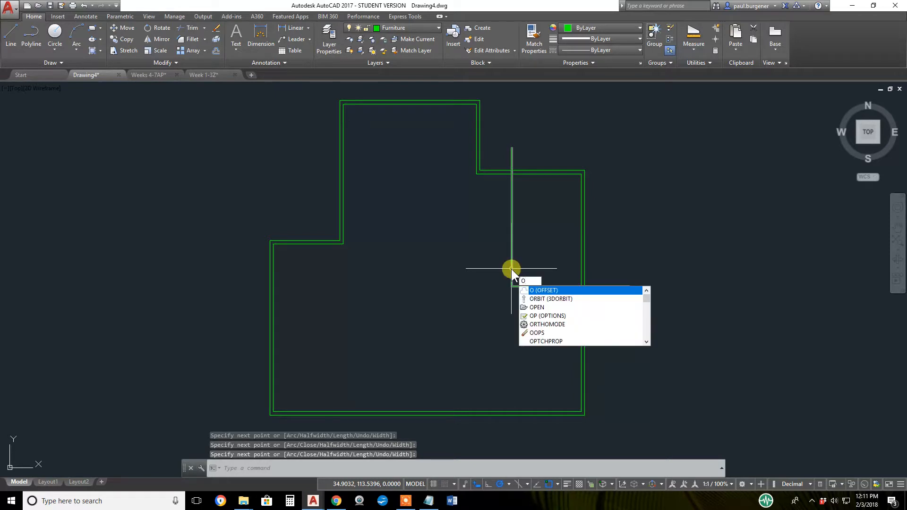
key(Return)
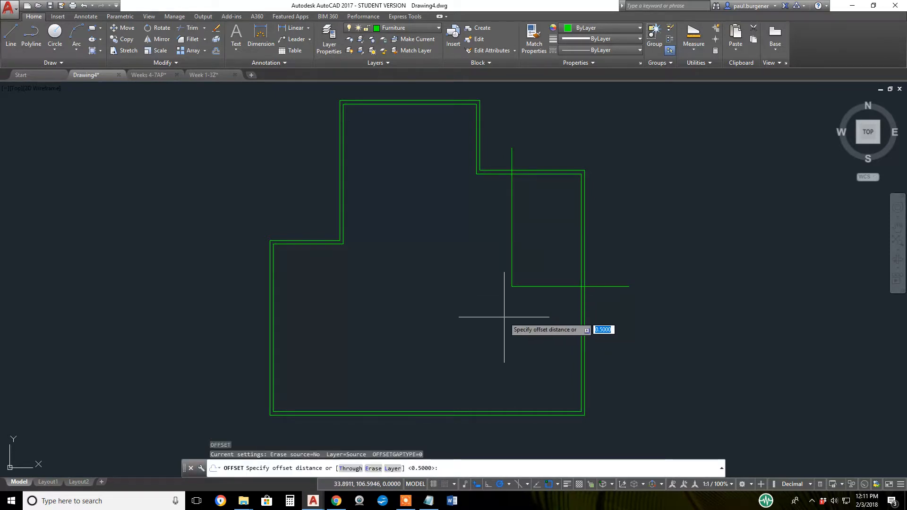
key(Return)
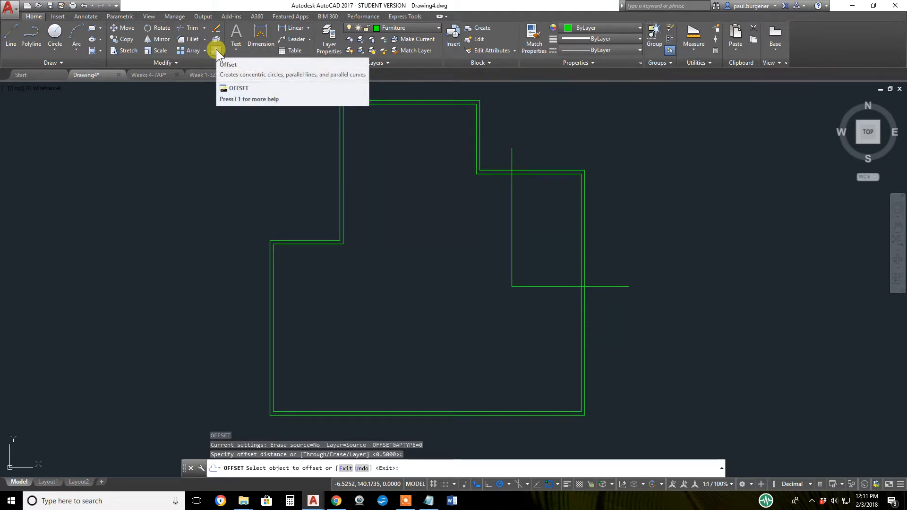
click(512, 246)
click(522, 247)
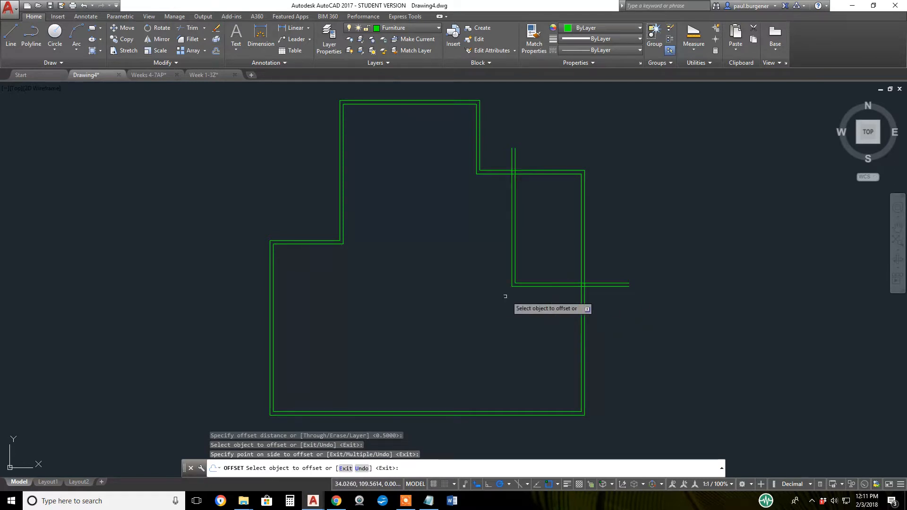
key(Escape)
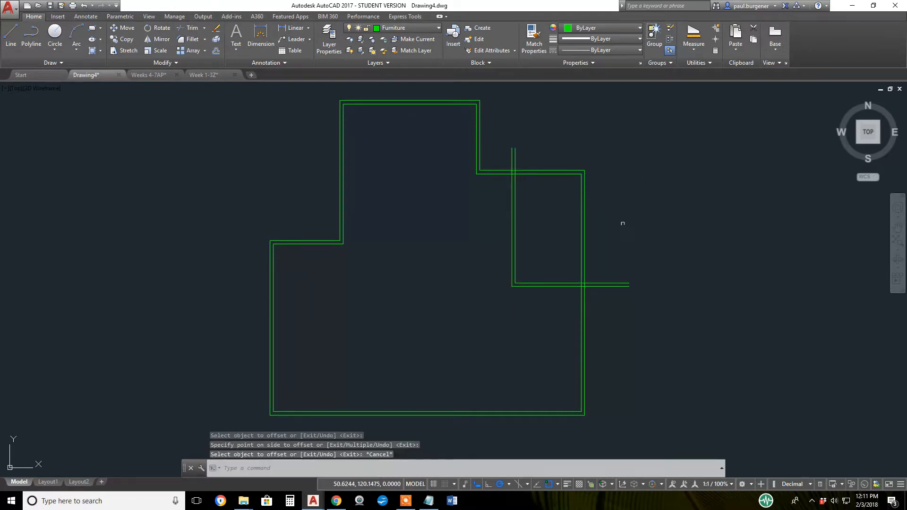
Step: Trim the partition ends that extend beyond the outer walls, using fence selections against all edges
text(tr)
key(Return)
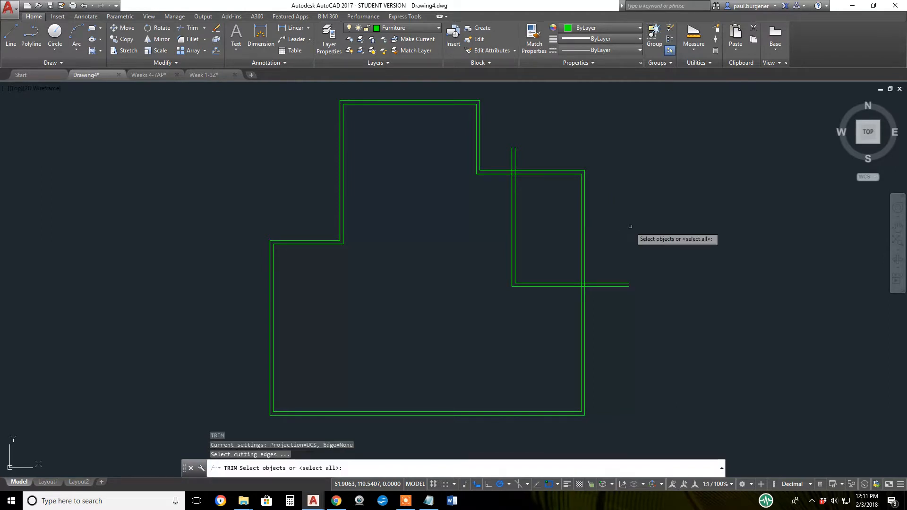
key(Return)
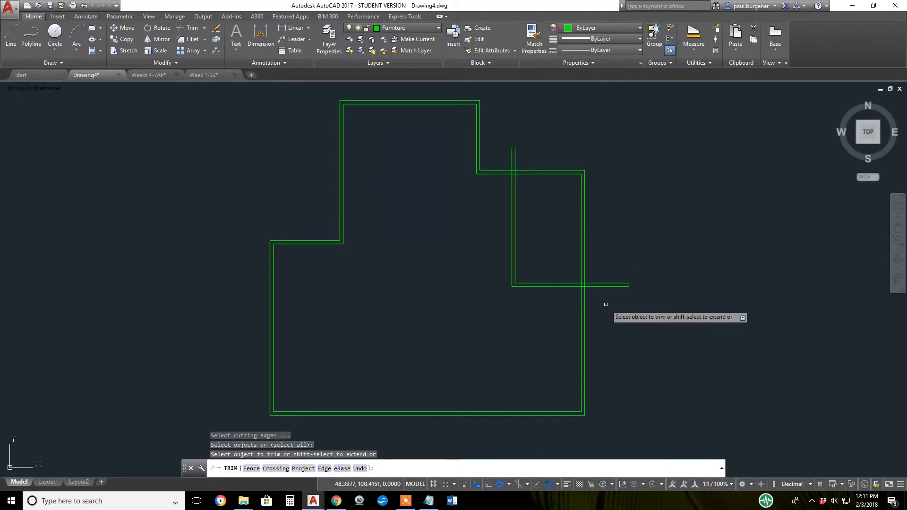
text(f)
key(Return)
click(604, 303)
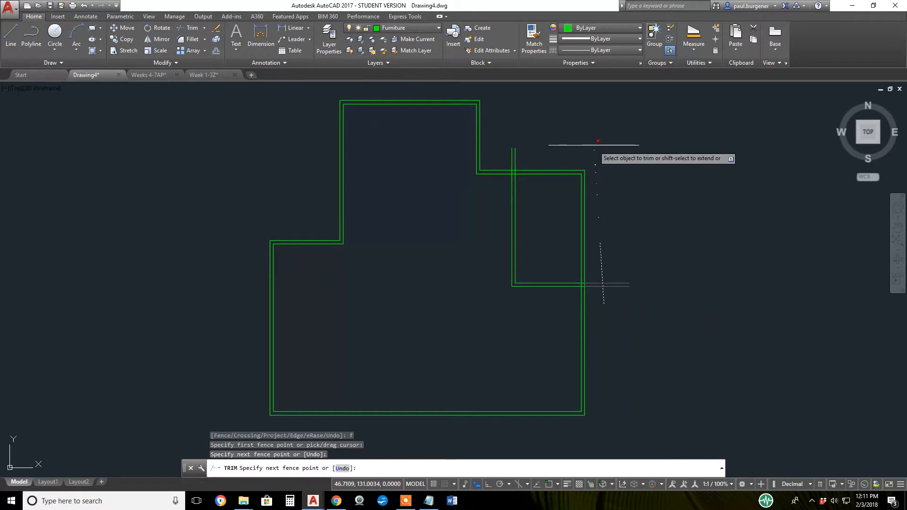
click(594, 148)
click(509, 161)
key(Return)
Step: Fence-trim the partition stubs inside the upper wall and the inner wall line between them to open the junction
scroll(513, 182, up, 12)
middle_drag(514, 181, 543, 396)
text(f)
key(Return)
click(608, 232)
click(473, 231)
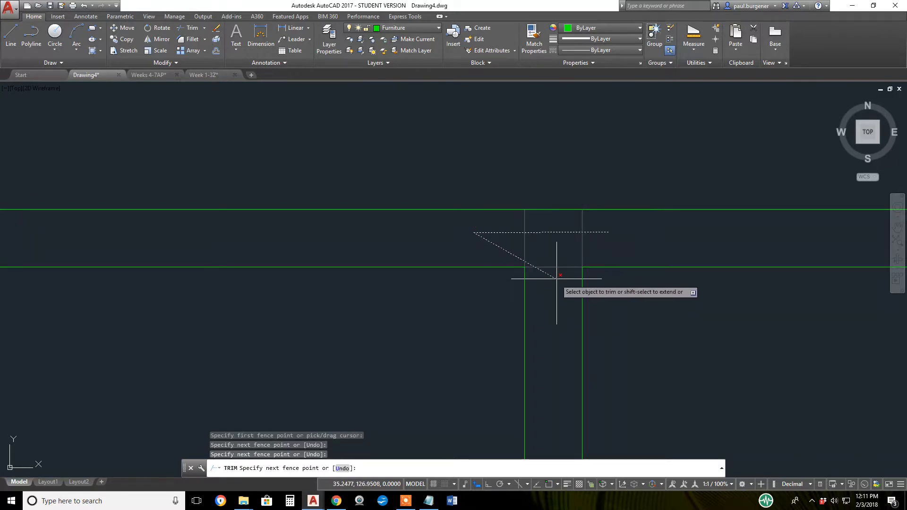
key(Return)
Step: Trim the partition stubs inside the right wall and the inner wall line between them to open that junction
scroll(614, 295, down, 6)
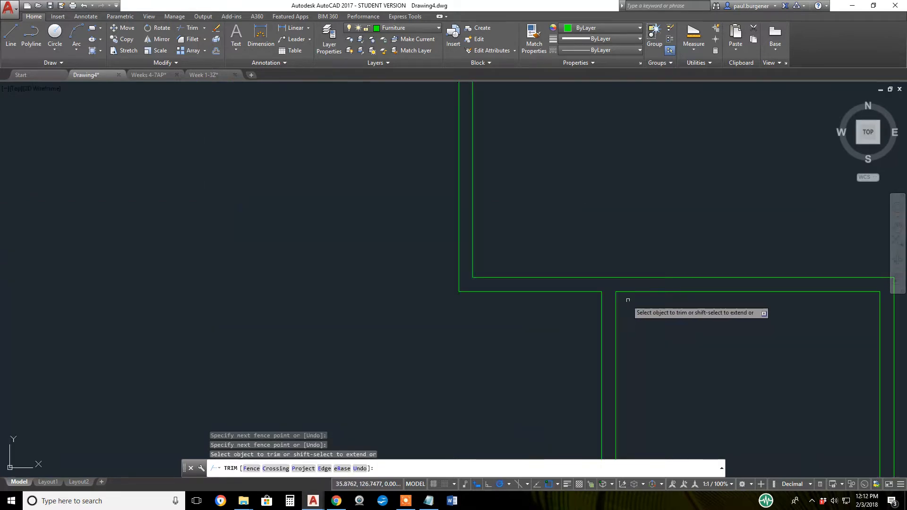
middle_drag(640, 320, 407, 90)
middle_drag(525, 295, 436, 85)
scroll(560, 321, up, 6)
middle_drag(526, 314, 471, 333)
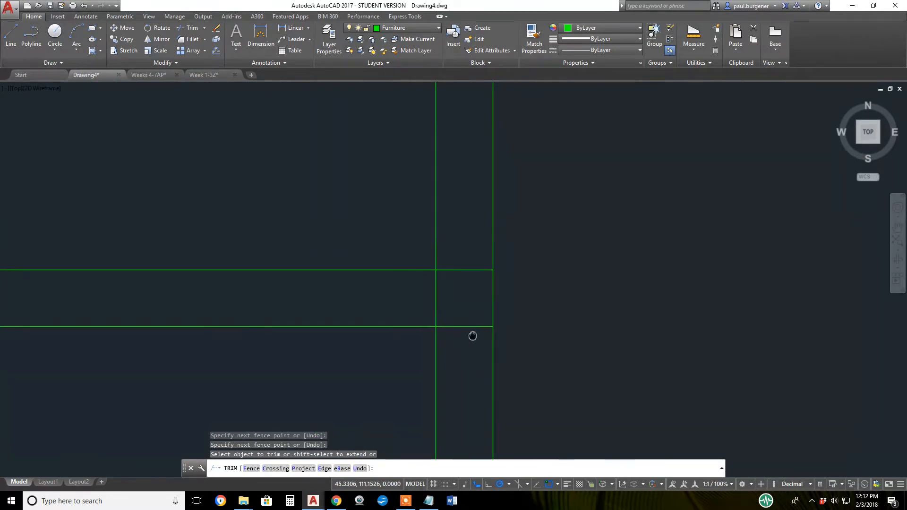
click(488, 265)
click(449, 295)
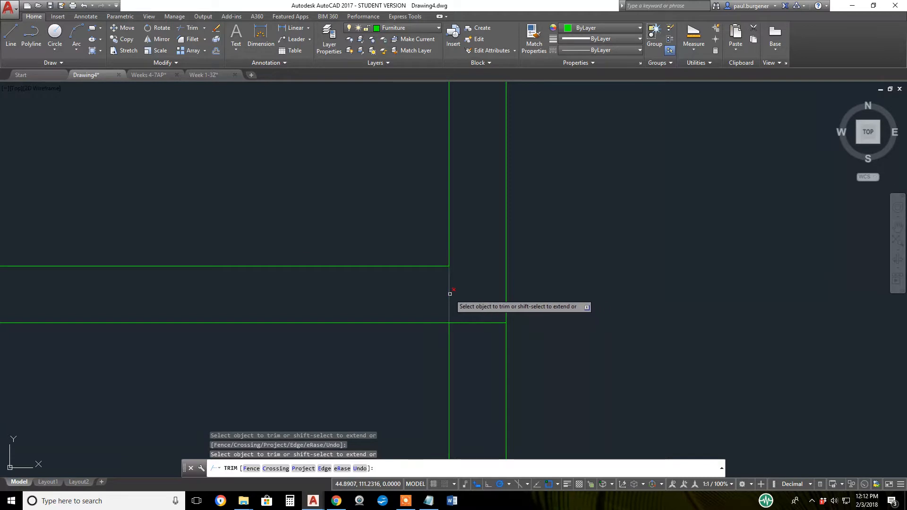
click(483, 342)
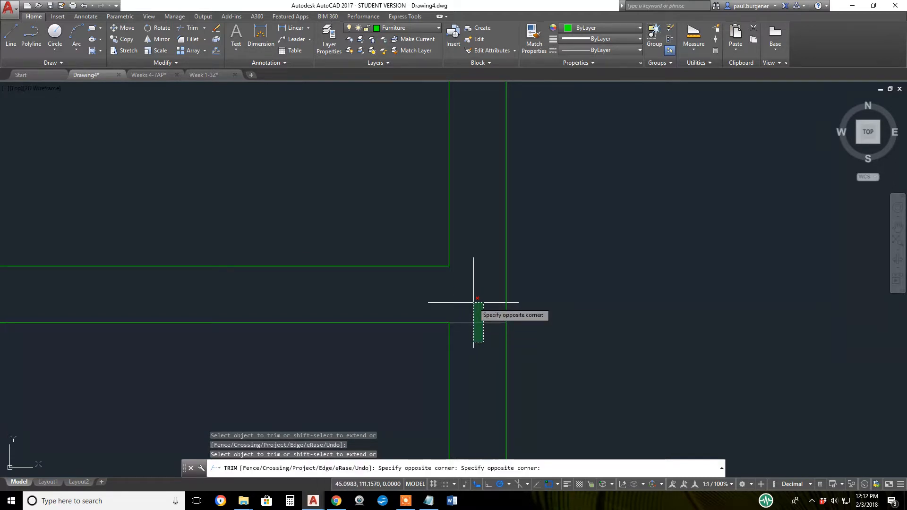
click(473, 302)
key(Return)
Step: Inspect the trimmed partition and the adjacent inner wall line to see which pieces are separate objects
scroll(472, 300, down, 5)
scroll(472, 300, down, 4)
middle_drag(471, 303, 593, 279)
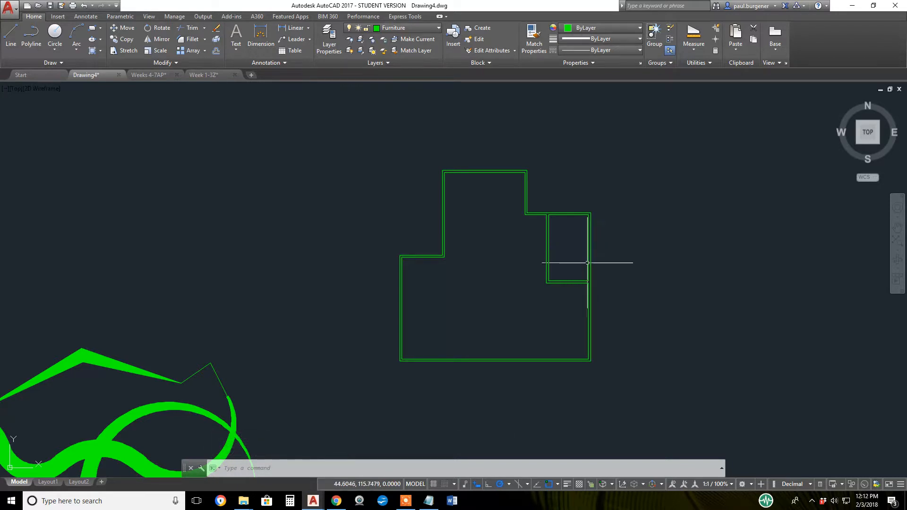
click(546, 225)
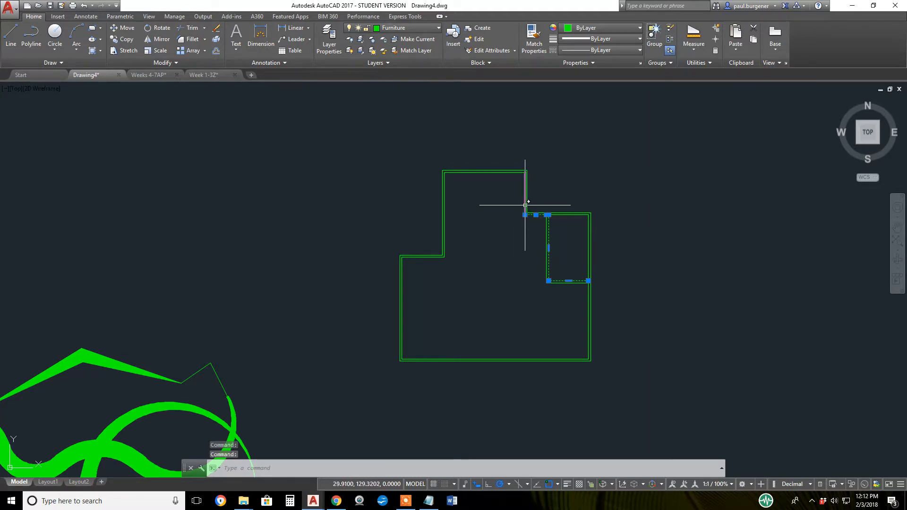
key(Escape)
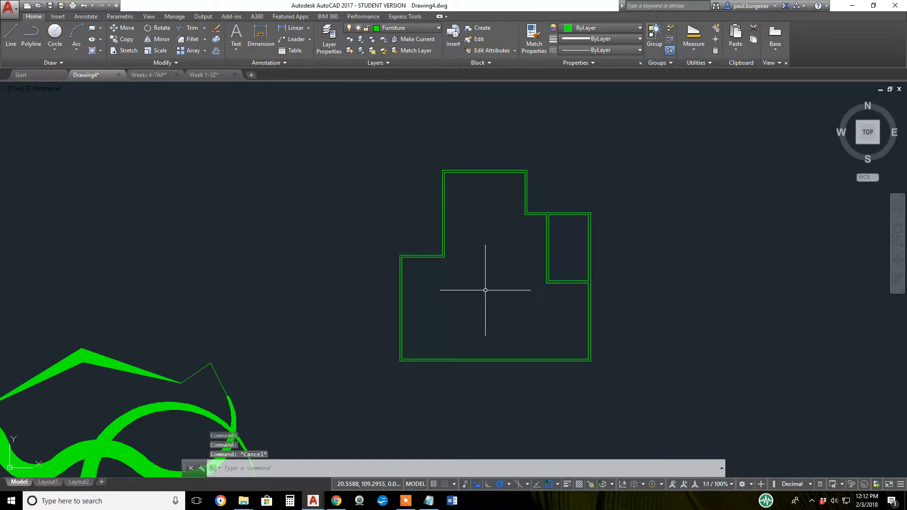
Step: Use Edit Polyline to convert the inner horizontal line at the plan's left step into a polyline
click(172, 62)
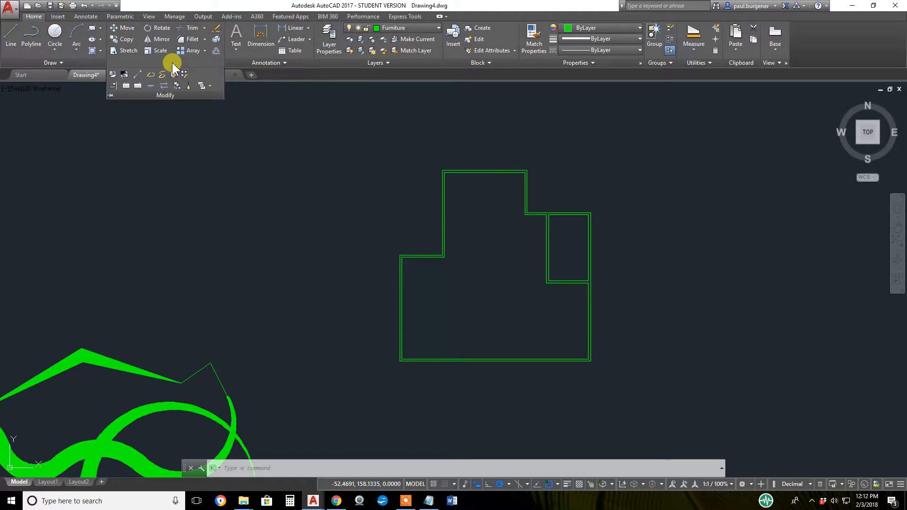
click(150, 75)
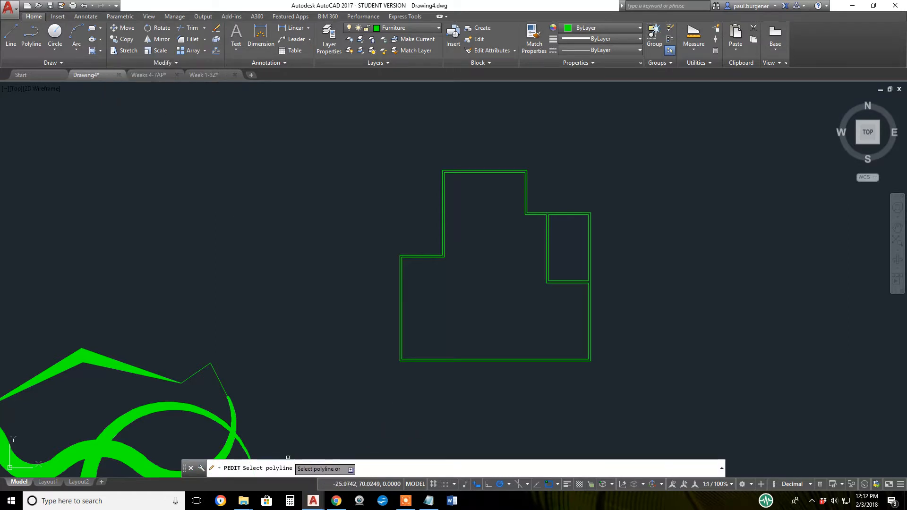
scroll(431, 272, up, 7)
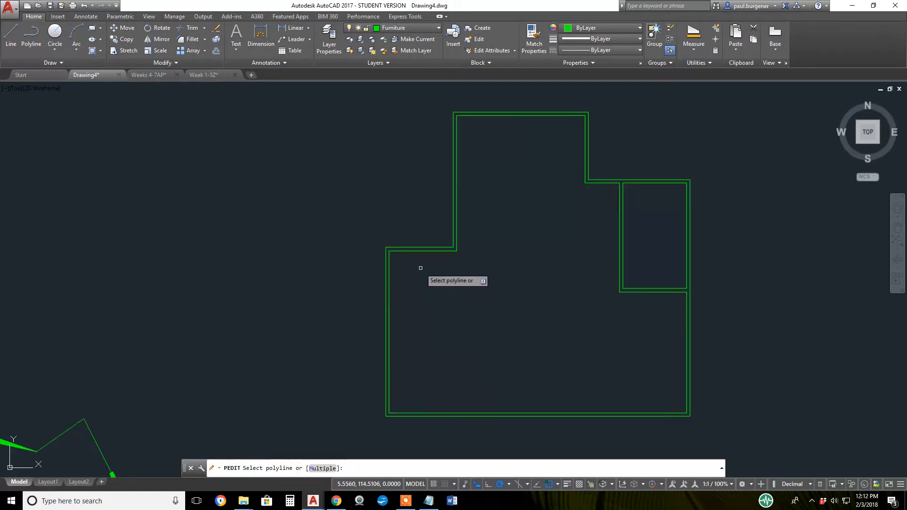
click(427, 225)
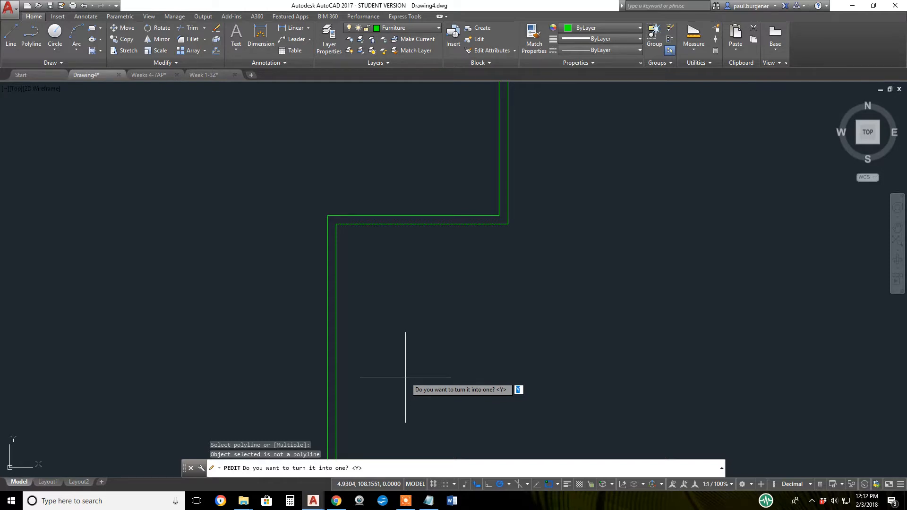
key(Return)
Step: Join the connected inner wall segments to the new polyline by including the whole floor plan in the selection
scroll(412, 376, down, 4)
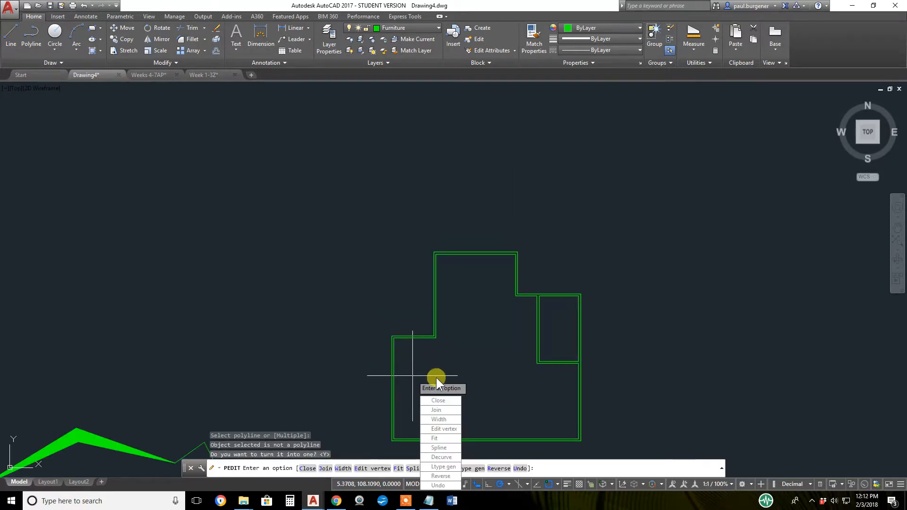
mouse_move(489, 349)
middle_down()
mouse_move(449, 270)
mouse_move(435, 269)
middle_up()
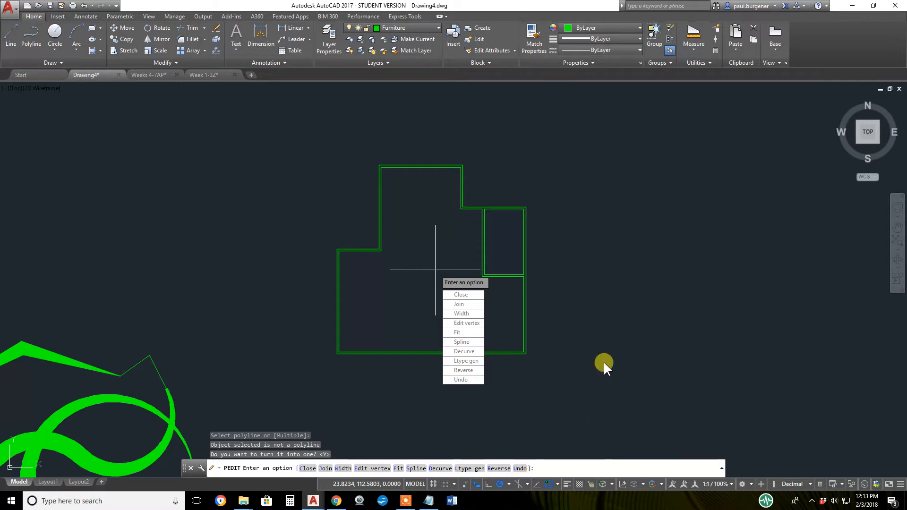
right_click(610, 261)
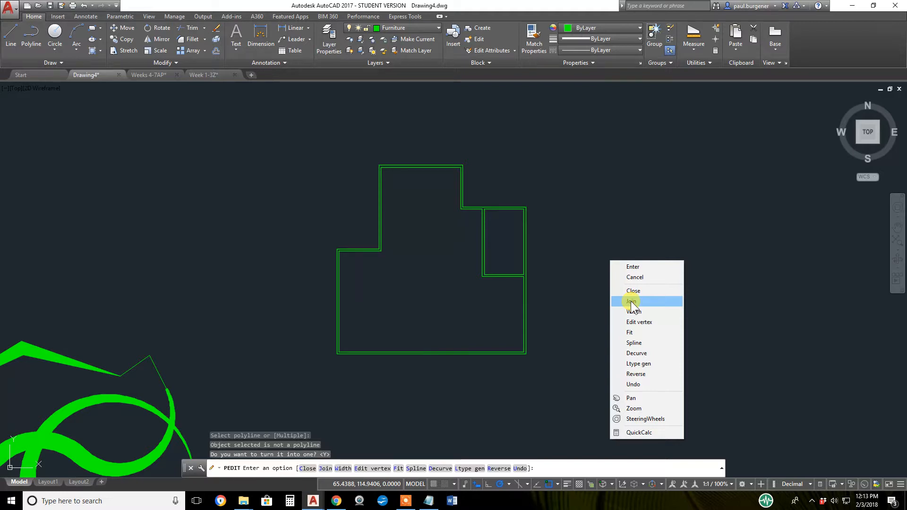
click(631, 301)
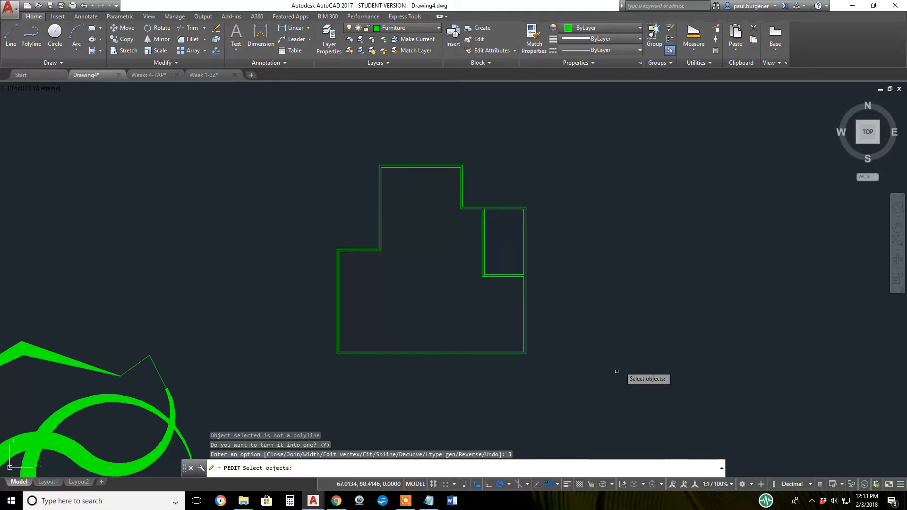
click(614, 410)
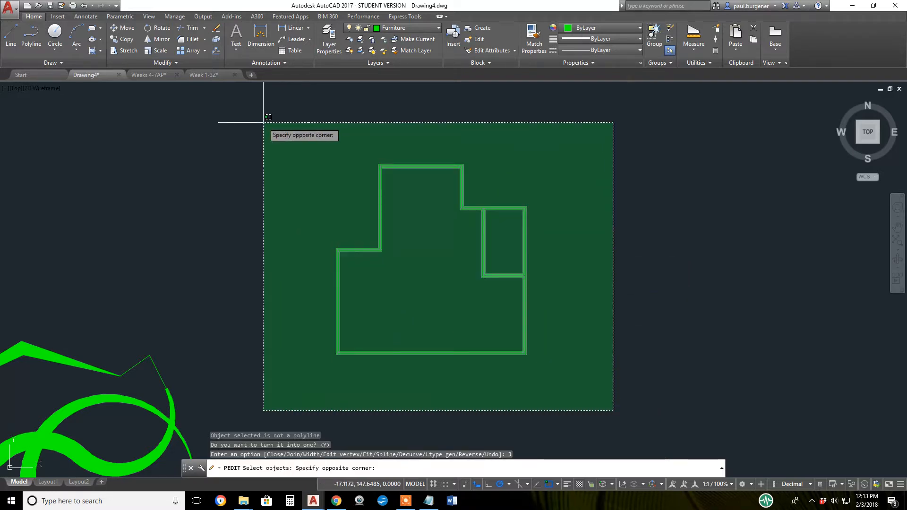
click(263, 122)
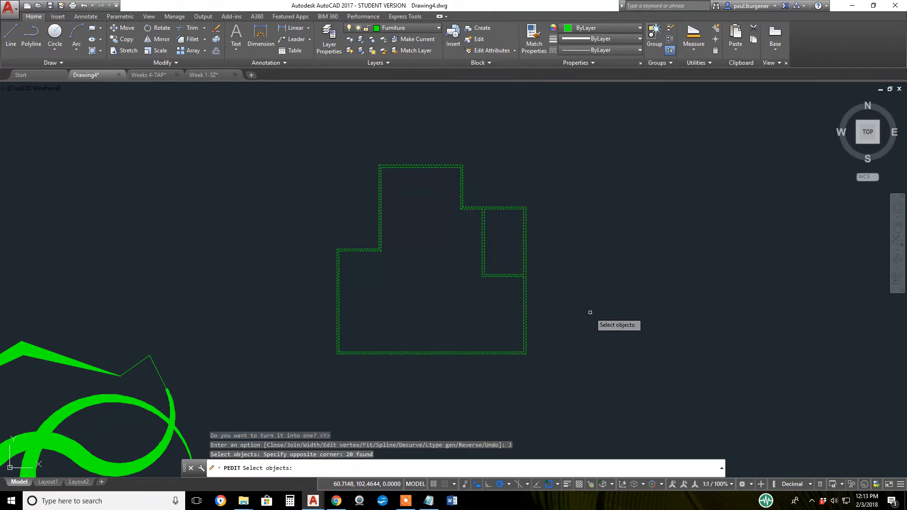
key(Return)
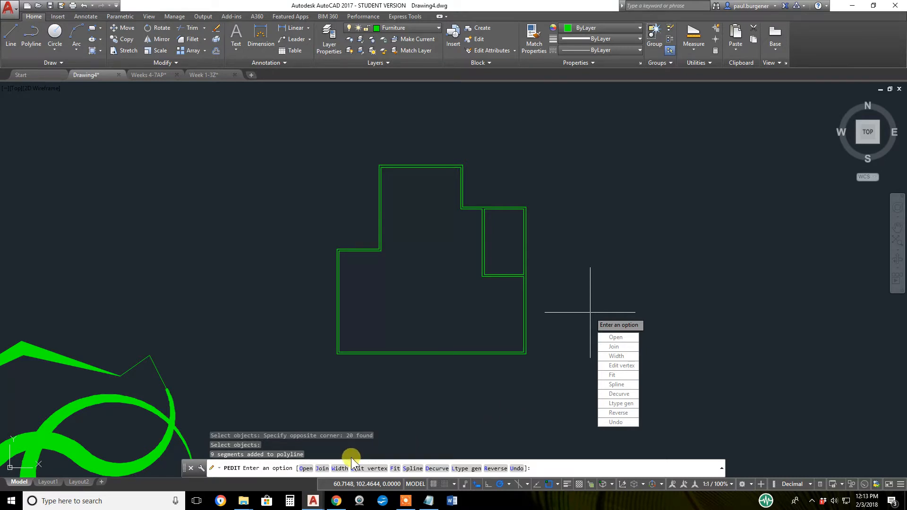
Step: Set the joined inner wall polyline's width to 0.1 for all segments and examine the thickened outline
click(628, 357)
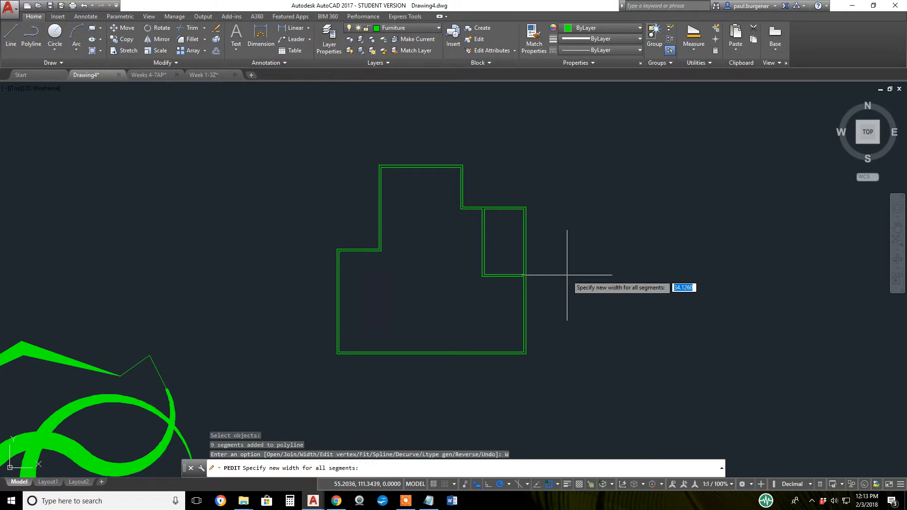
text(.1)
key(Return)
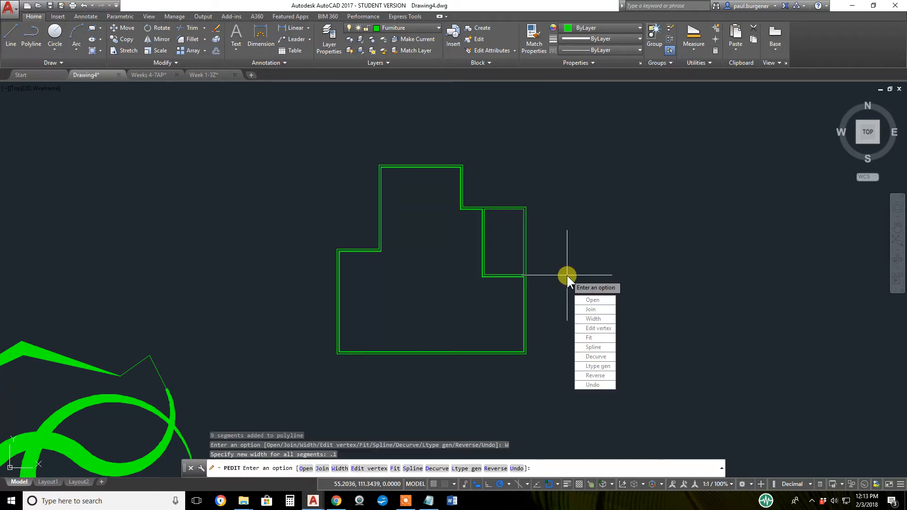
scroll(490, 280, up, 5)
scroll(490, 280, down, 5)
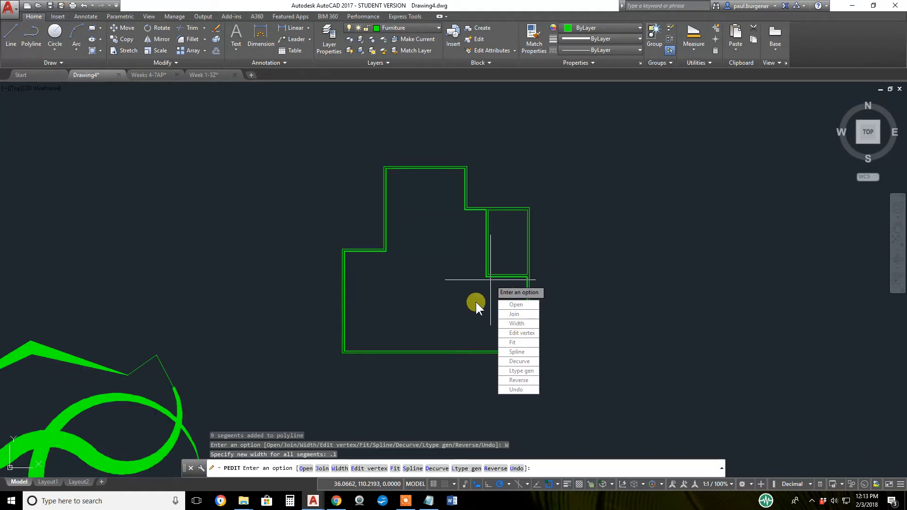
Step: Set the joined inner wall polyline's width to 0 for all segments and finish Edit Polyline
click(518, 323)
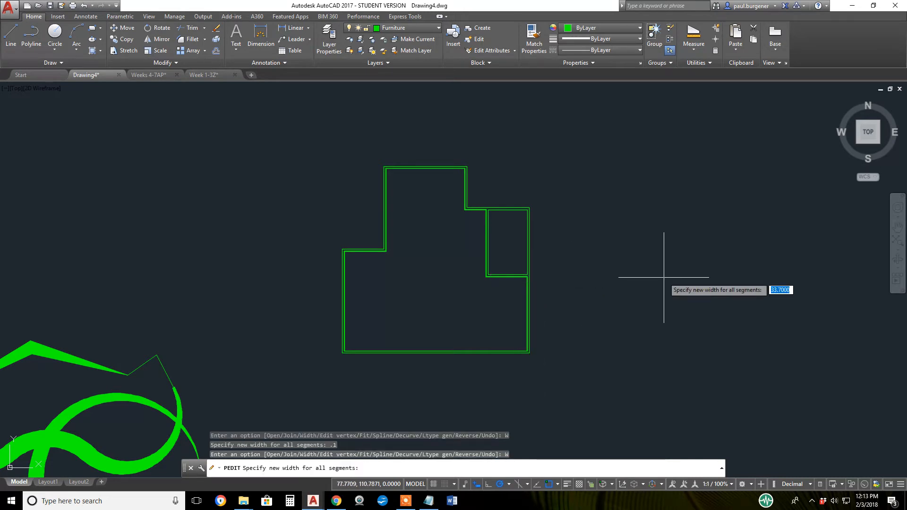
text(0)
key(Return)
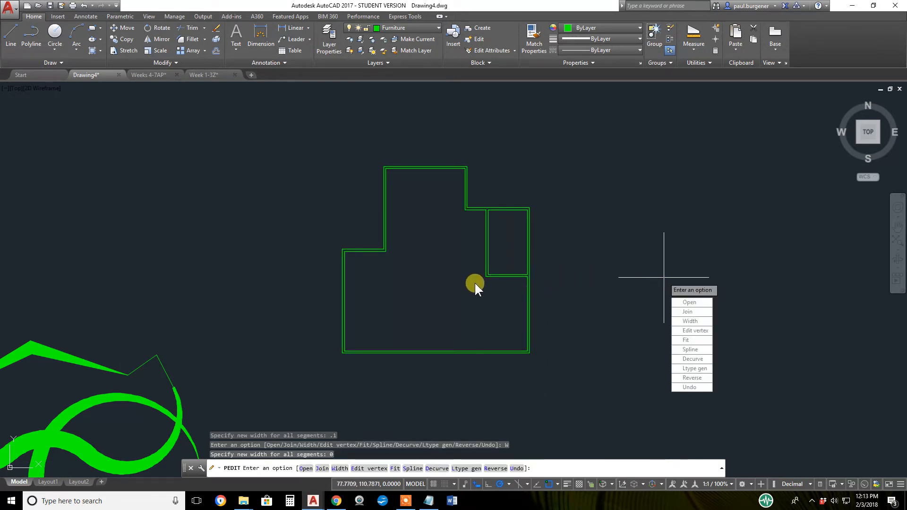
scroll(474, 282, up, 2)
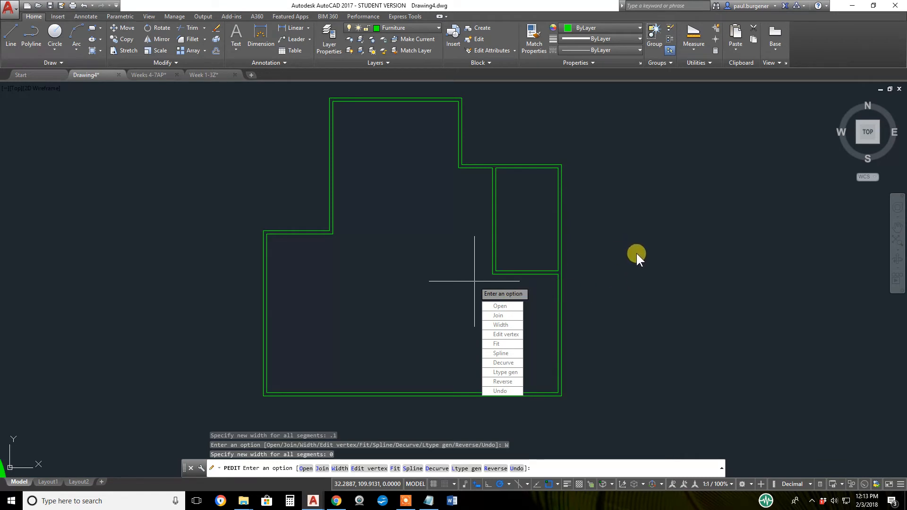
key(Escape)
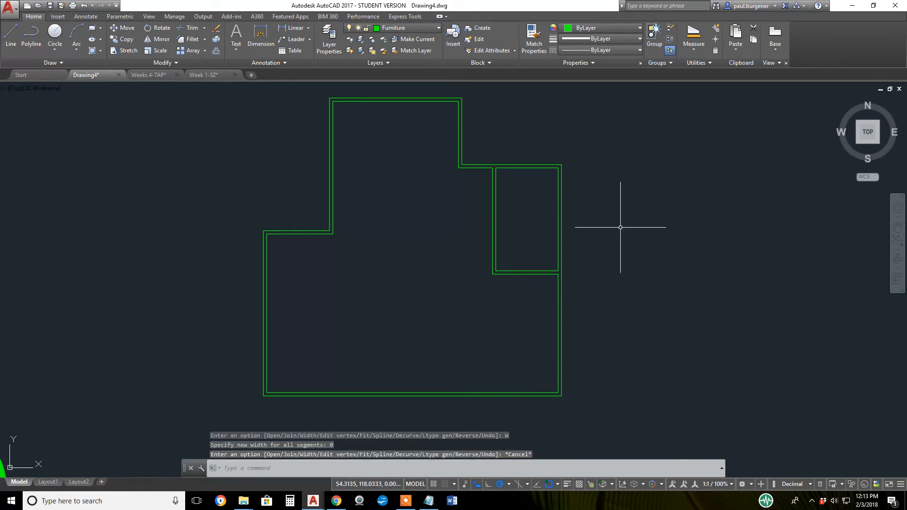
Step: List the object properties and vertex coordinates of the larger room's joined inner wall polyline
click(593, 64)
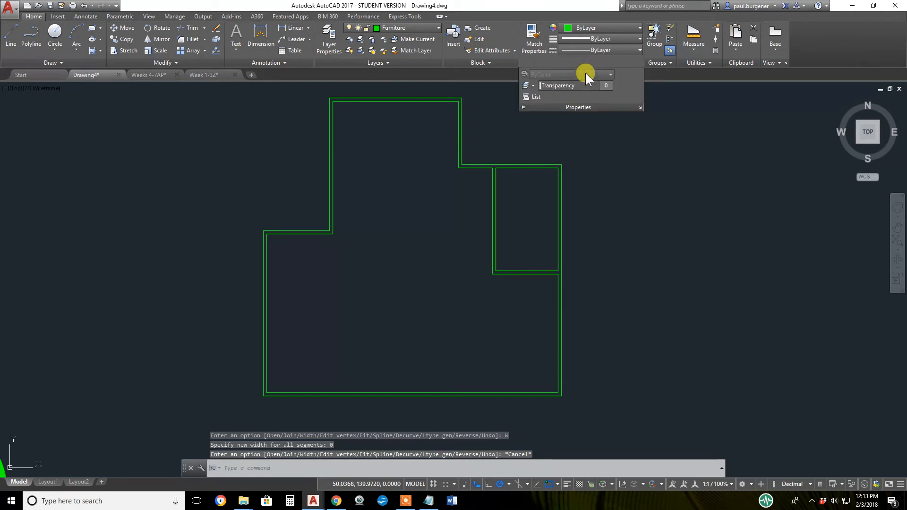
click(534, 98)
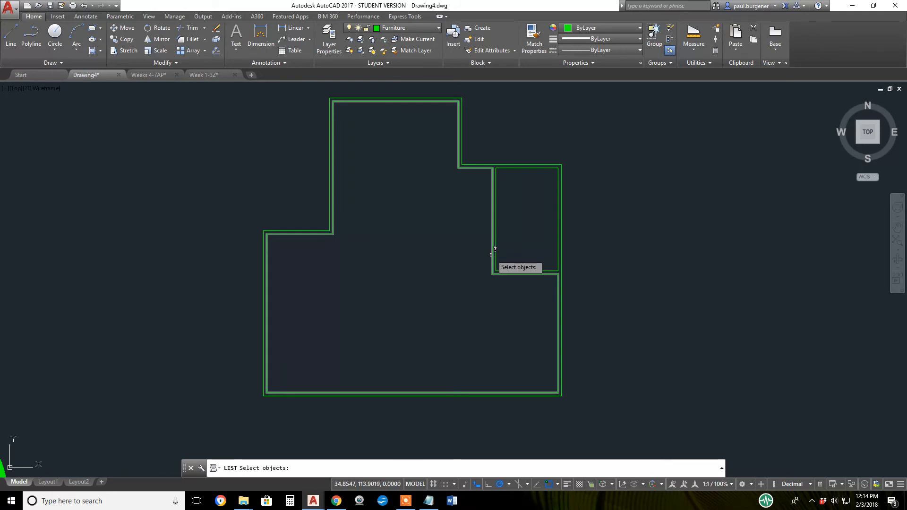
click(492, 254)
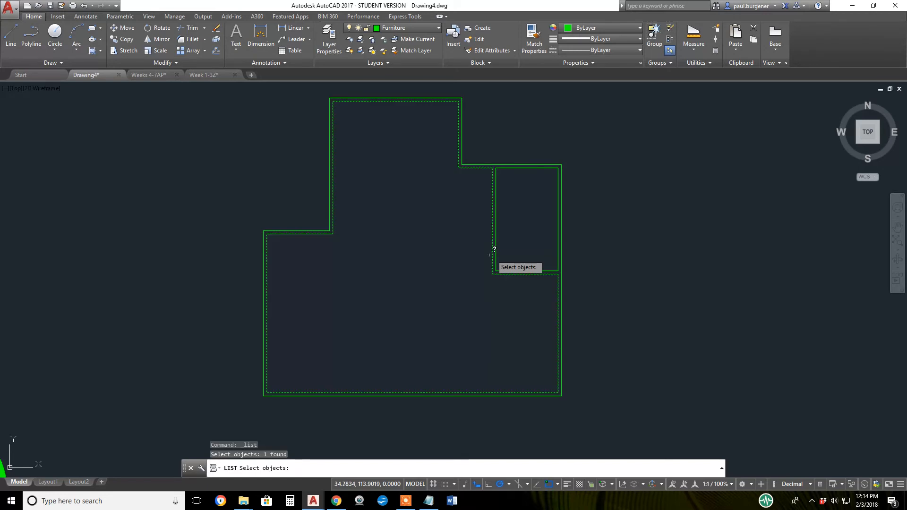
key(Return)
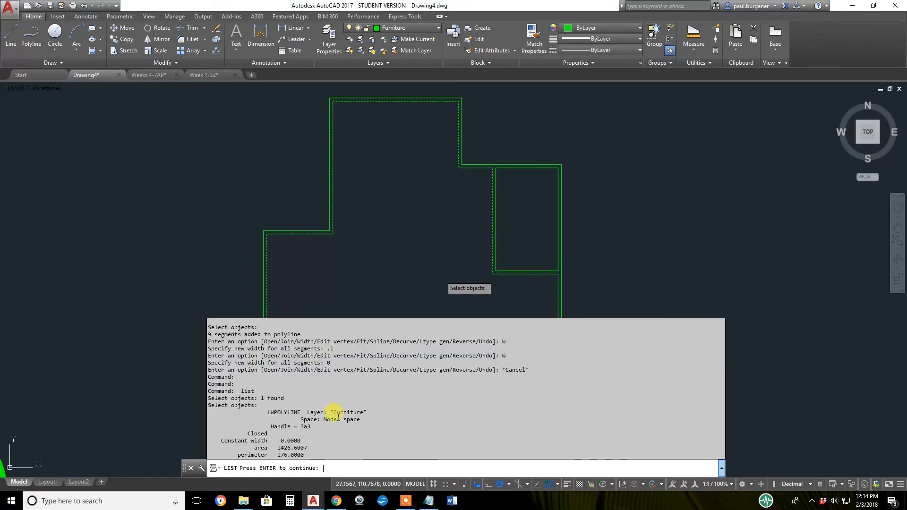
key(Return)
Step: Examine the area and perimeter entries in the polyline's property listing, and end the listing
drag(311, 445, 293, 438)
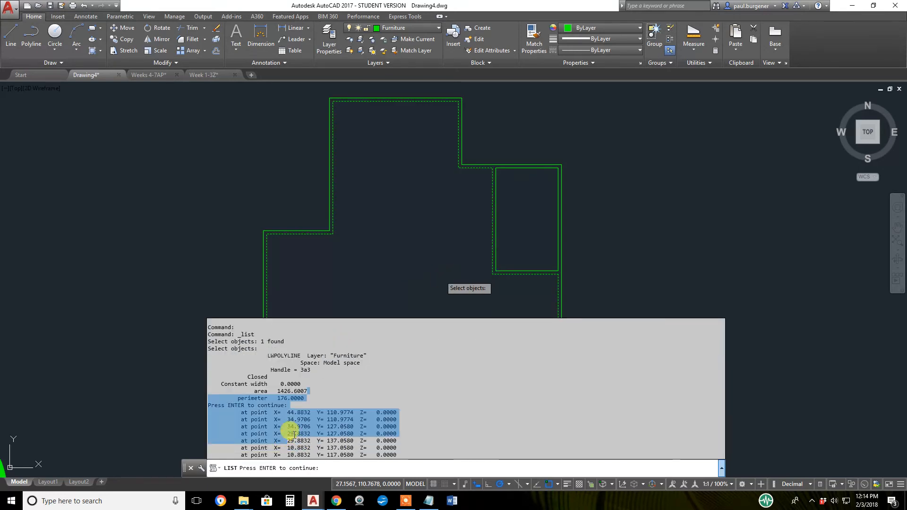
click(334, 382)
drag(308, 390, 250, 391)
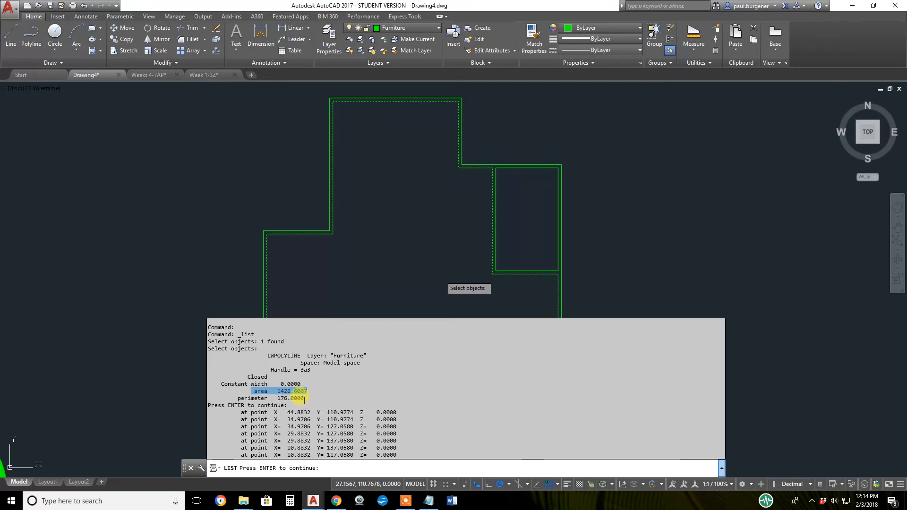
drag(305, 400, 277, 399)
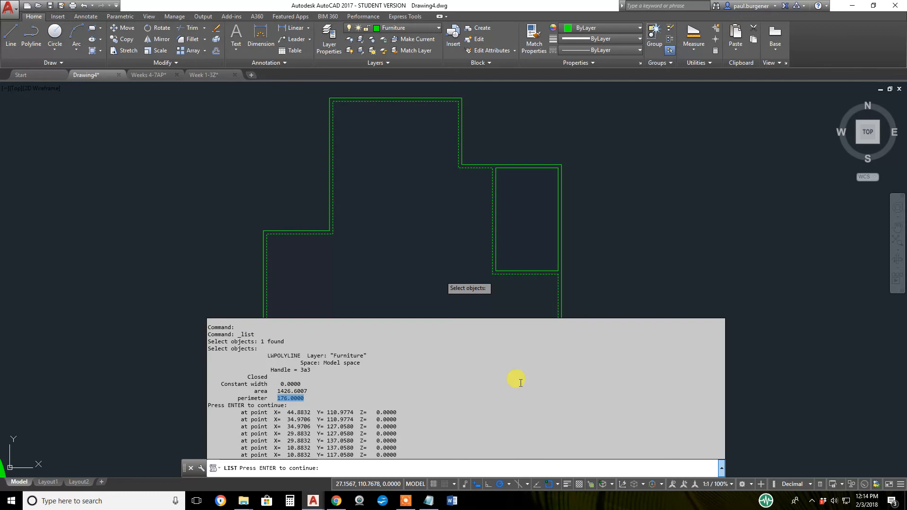
key(Escape)
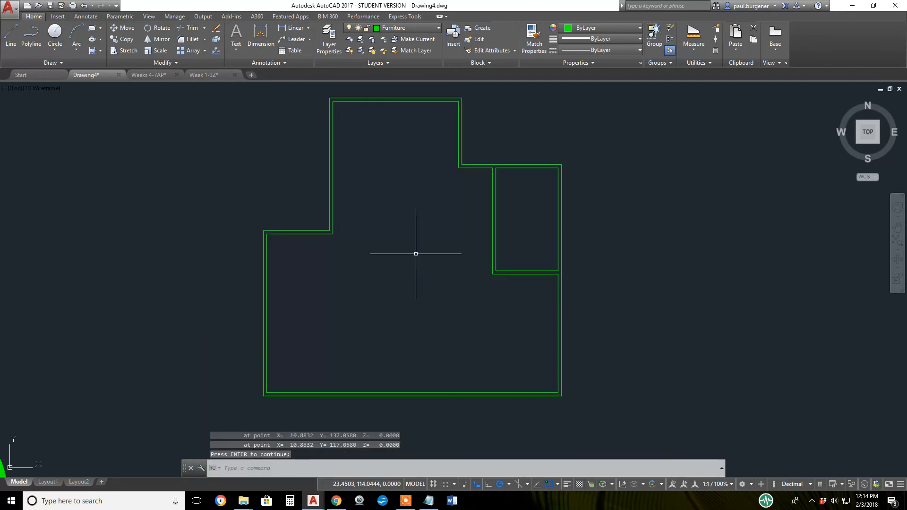